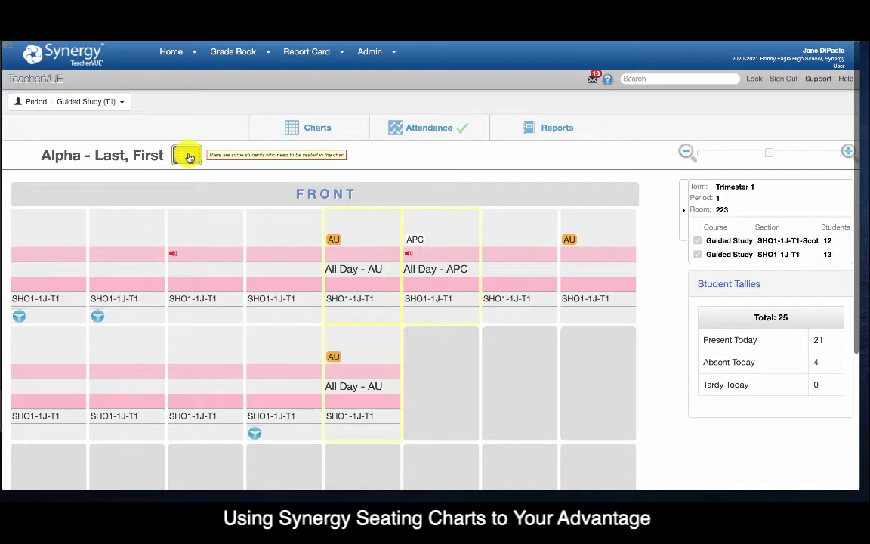
Open the Alpha - Last, First seating chart for editing and look over its configuration options
click(186, 155)
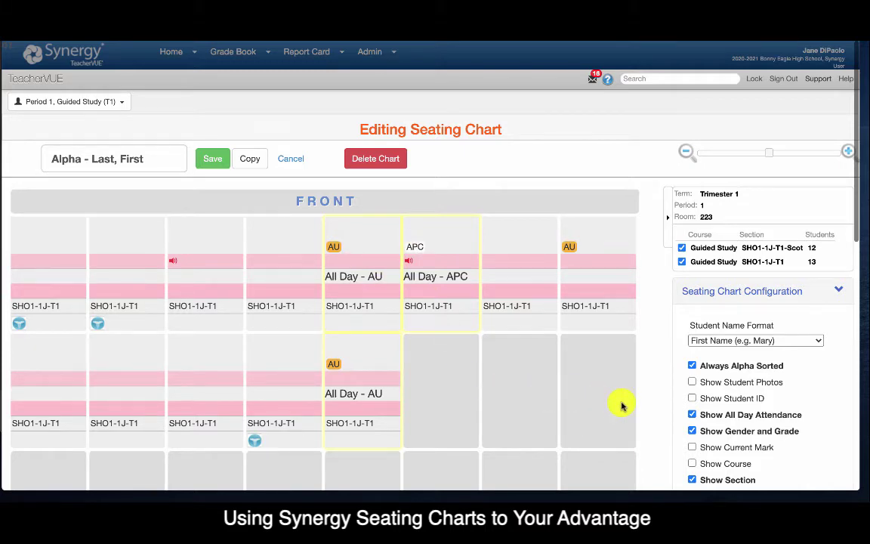
scroll(621, 406, down, 3)
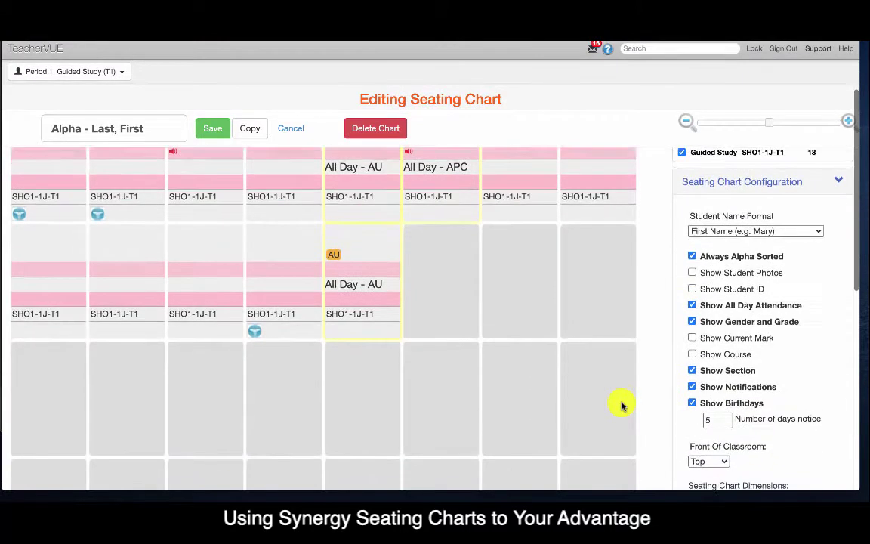
scroll(621, 406, down, 1)
scroll(621, 405, up, 4)
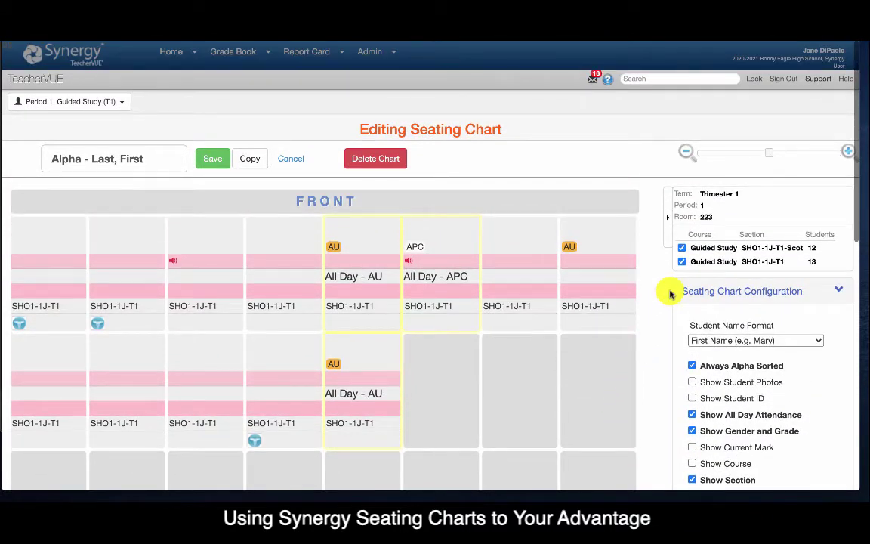
click(683, 247)
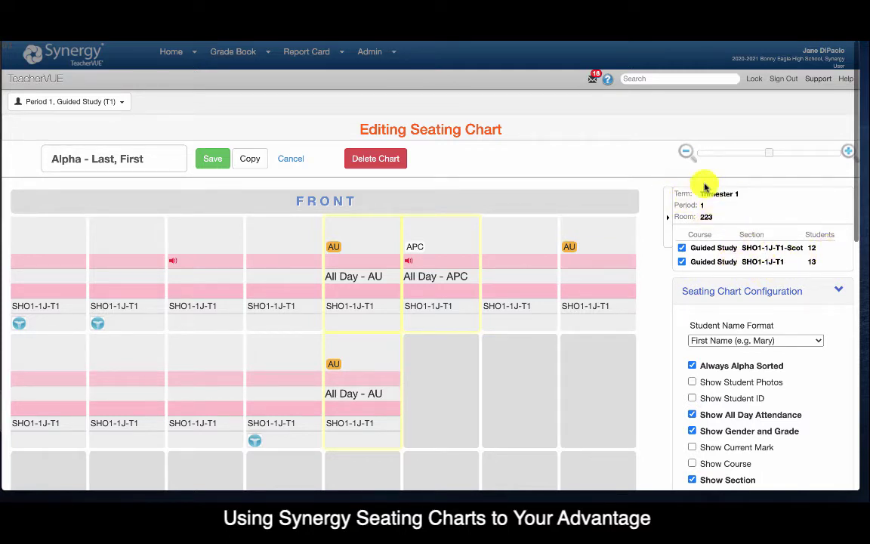
scroll(656, 365, down, 3)
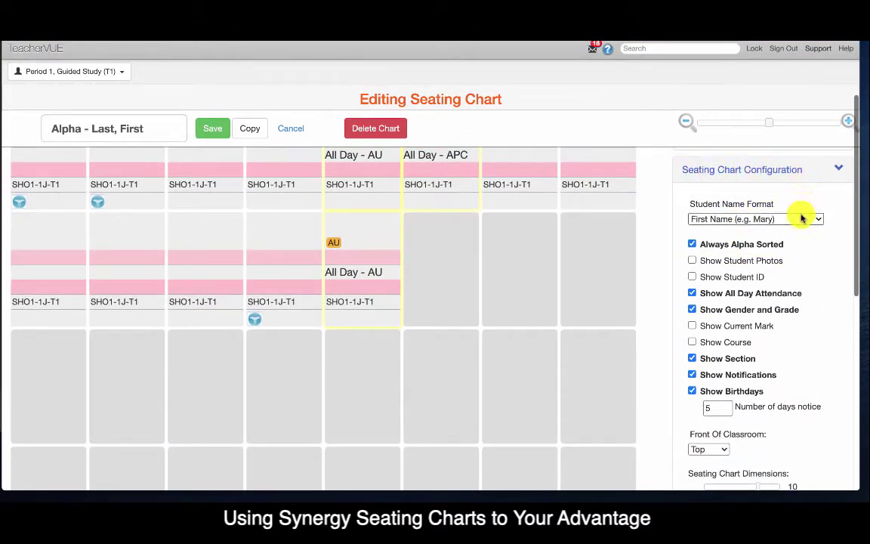
click(744, 219)
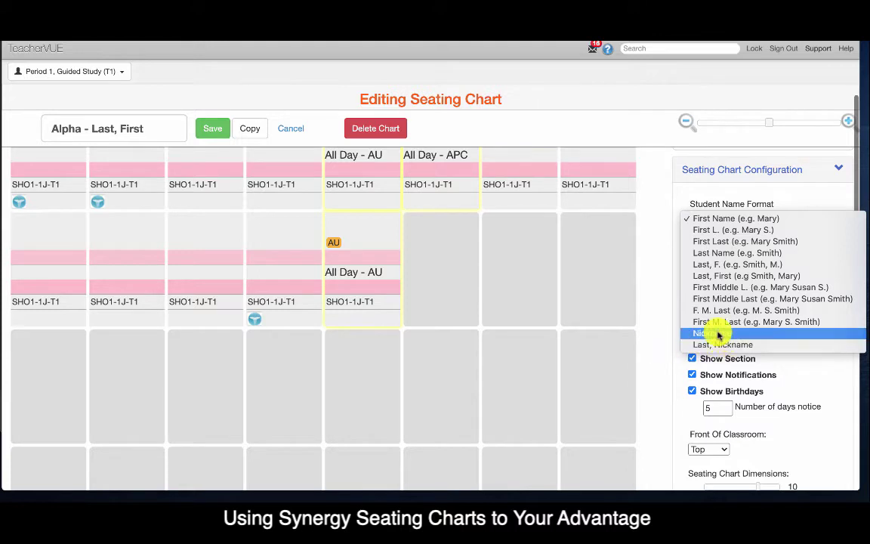
click(653, 325)
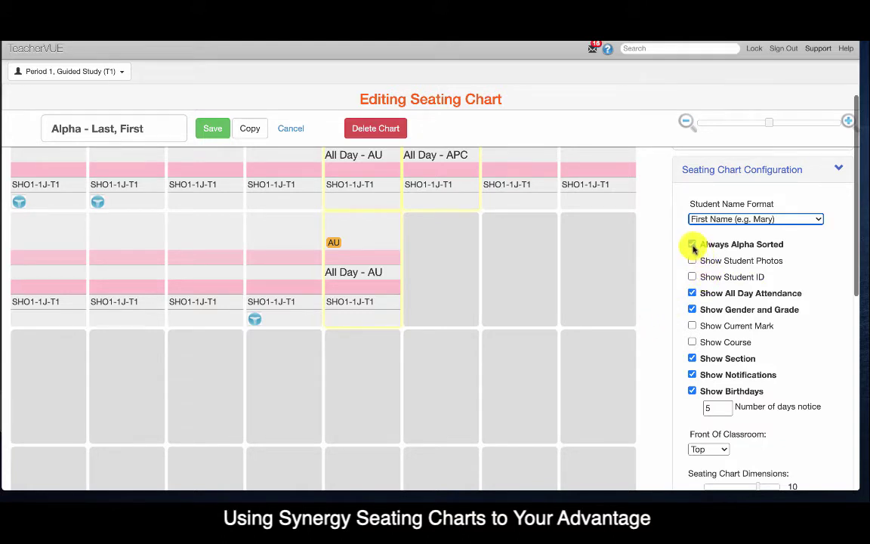
Turn off Always Alpha Sorted and review the remaining seating chart configuration options
click(693, 246)
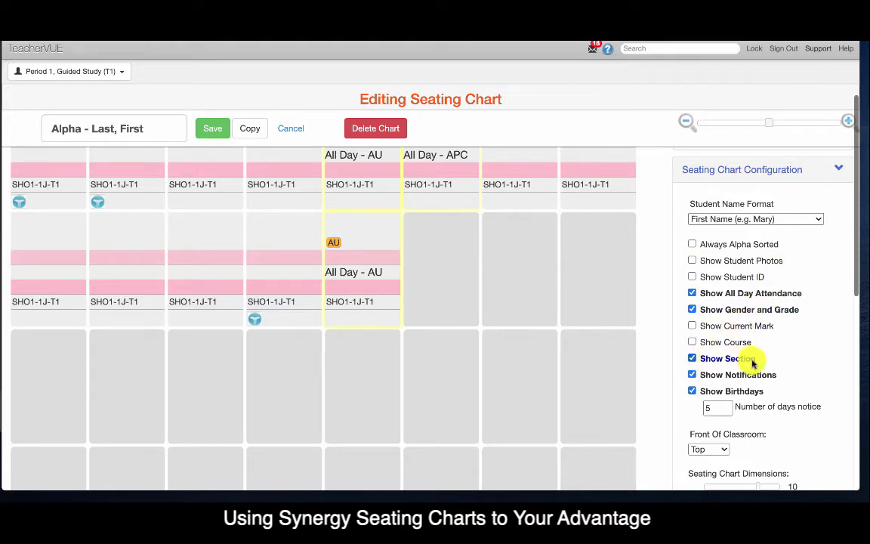
scroll(754, 361, up, 5)
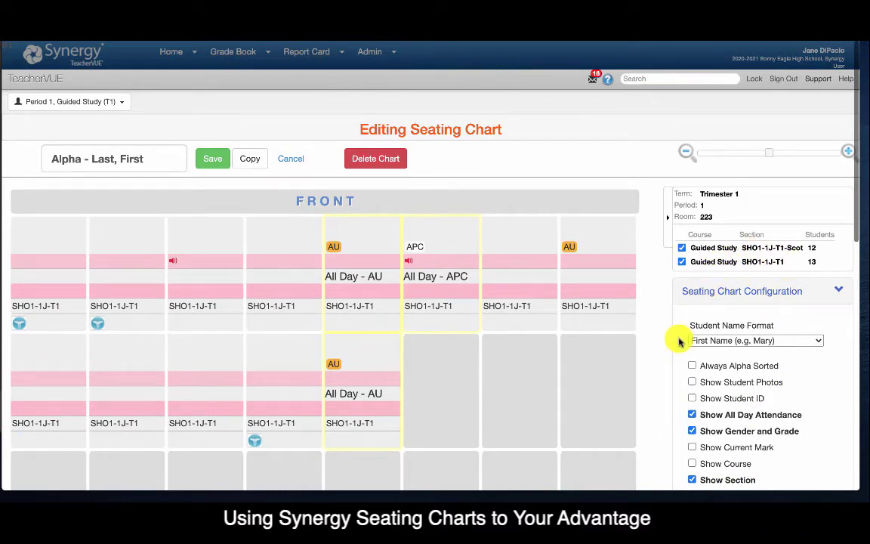
scroll(678, 341, down, 4)
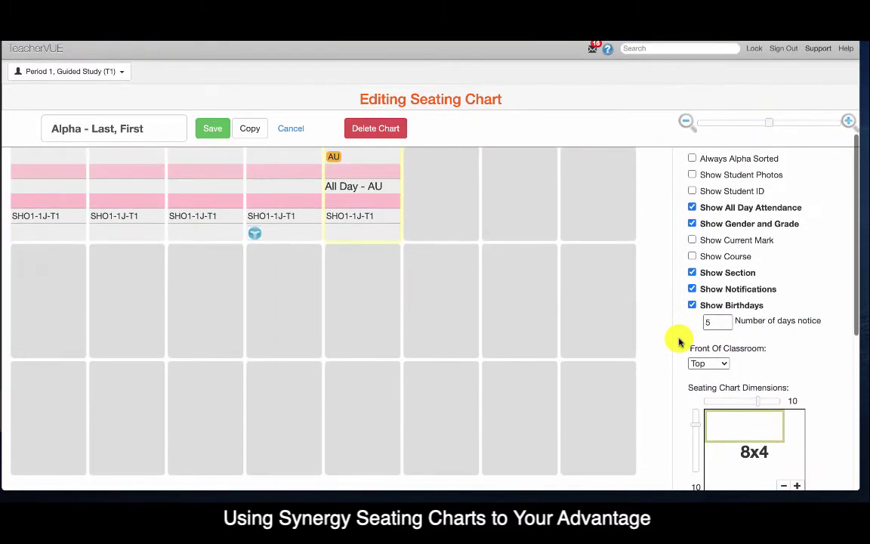
scroll(678, 342, down, 2)
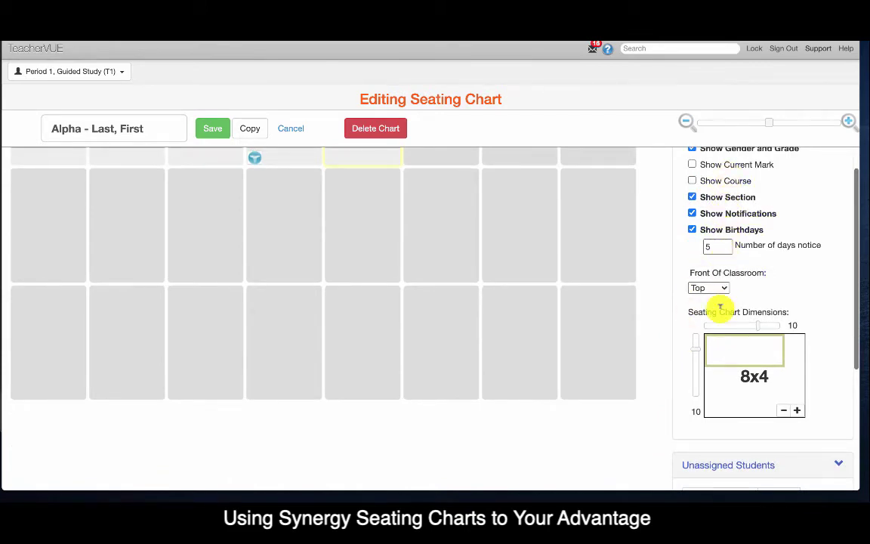
scroll(719, 307, up, 5)
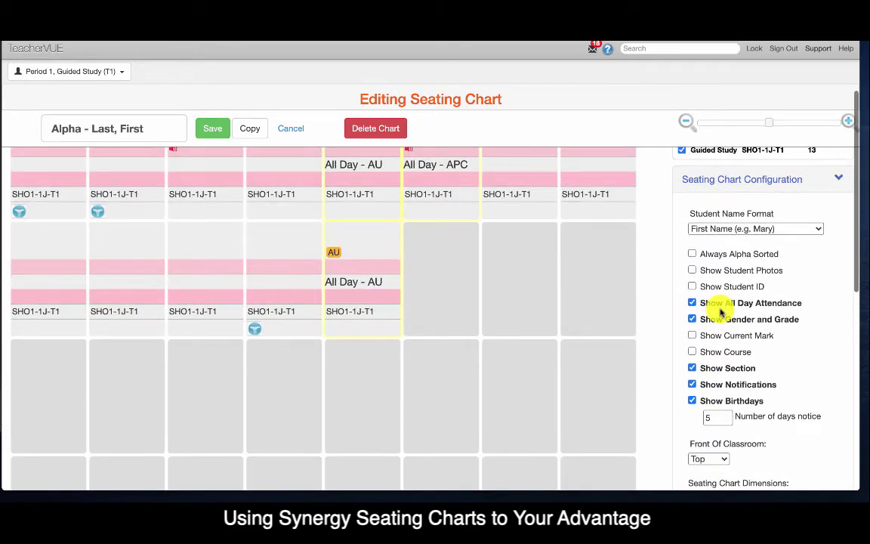
scroll(719, 309, down, 6)
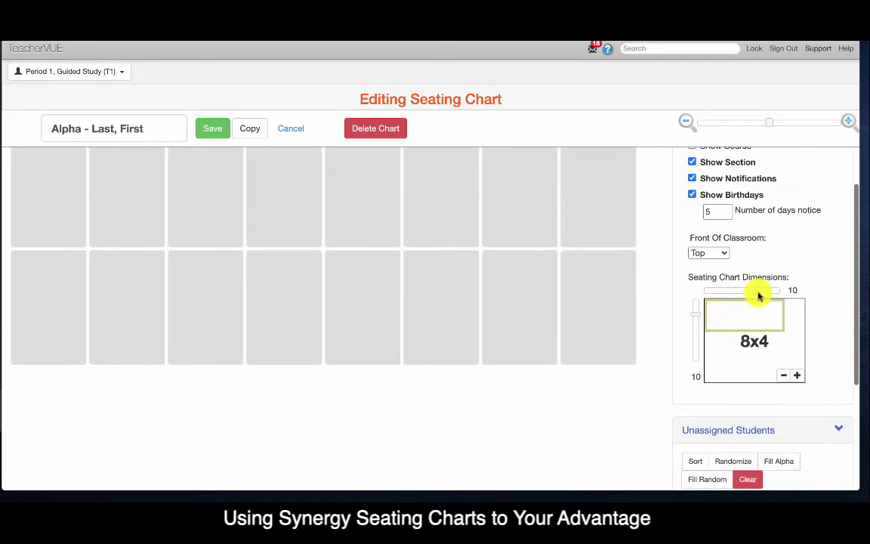
mouse_move(759, 293)
mouse_down()
mouse_move(709, 292)
mouse_move(759, 295)
mouse_up()
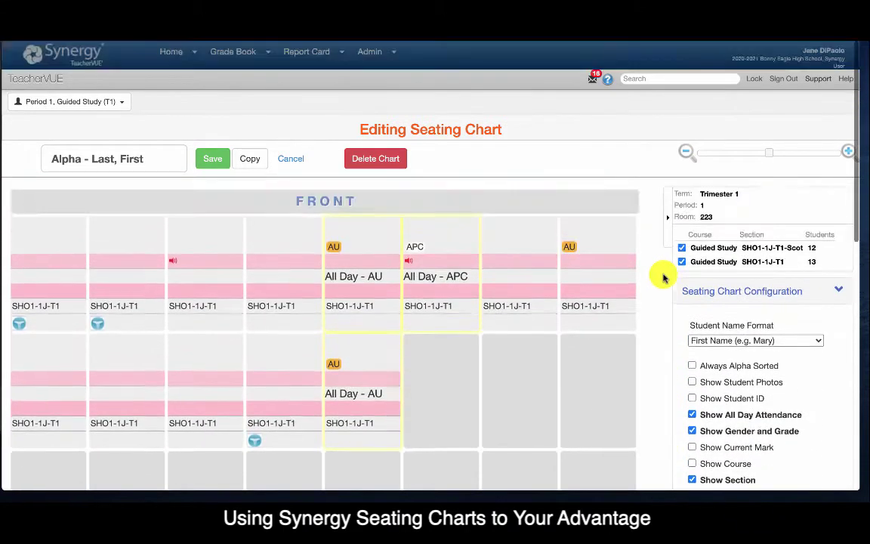
scroll(663, 278, down, 5)
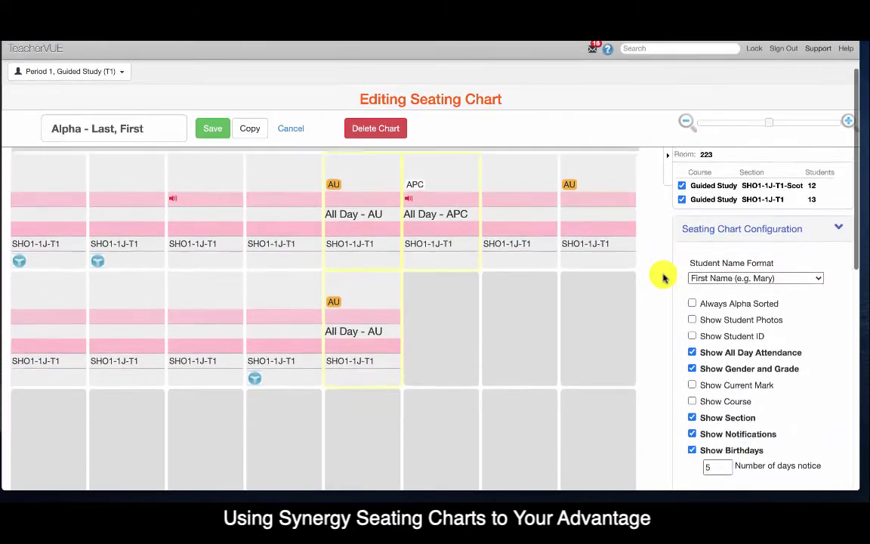
scroll(663, 277, down, 2)
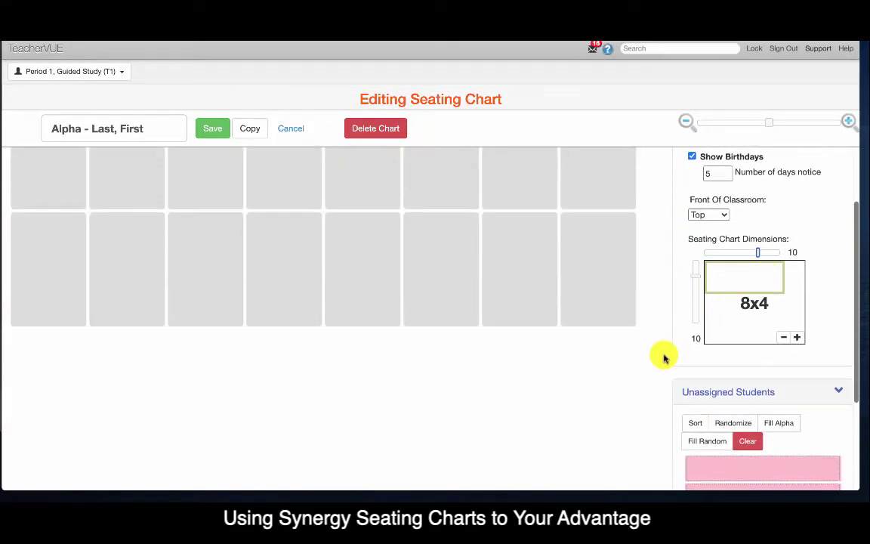
scroll(663, 356, down, 2)
scroll(663, 356, down, 4)
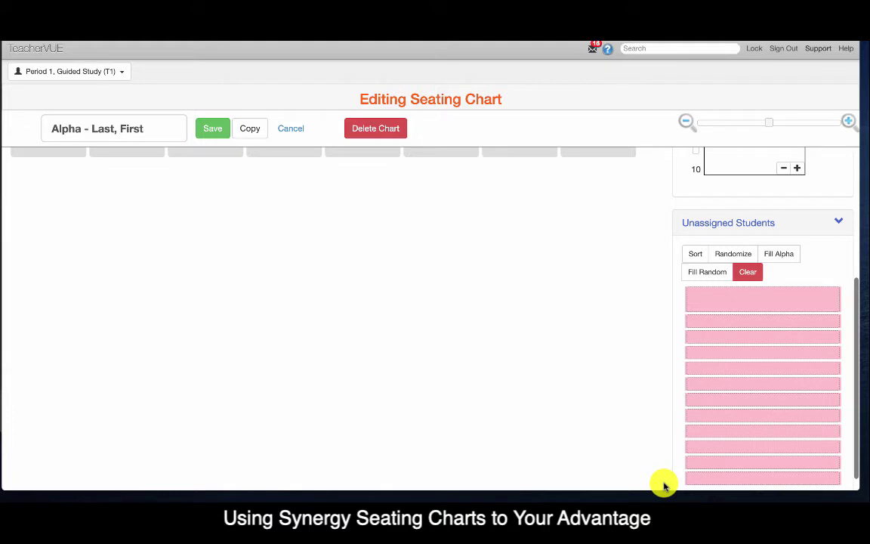
scroll(663, 485, up, 3)
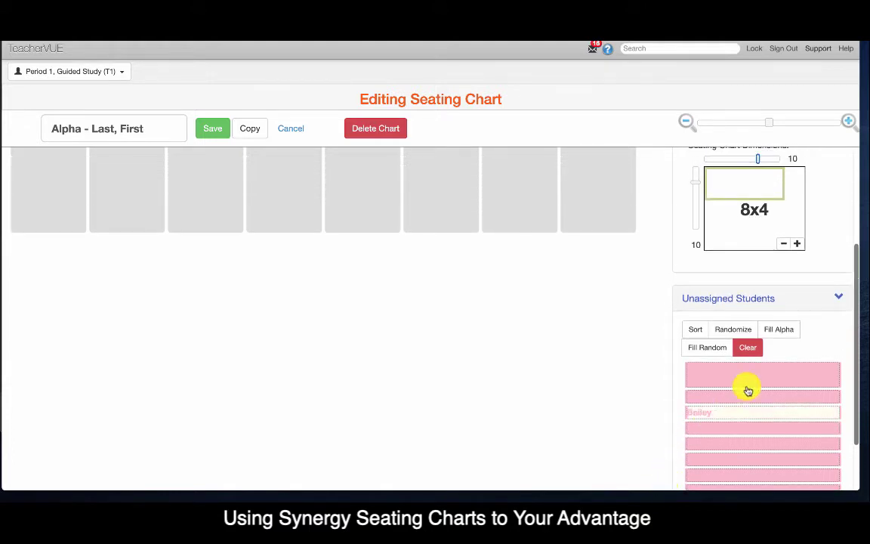
click(780, 330)
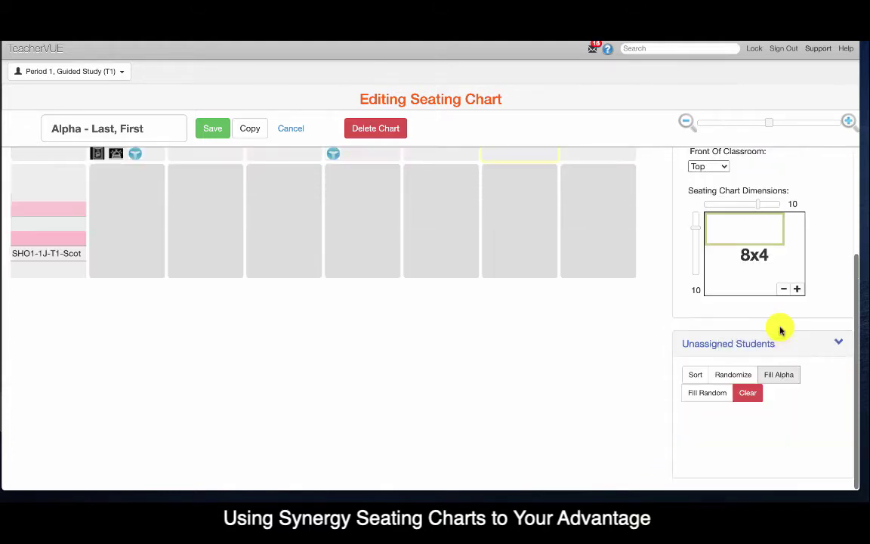
scroll(684, 353, up, 5)
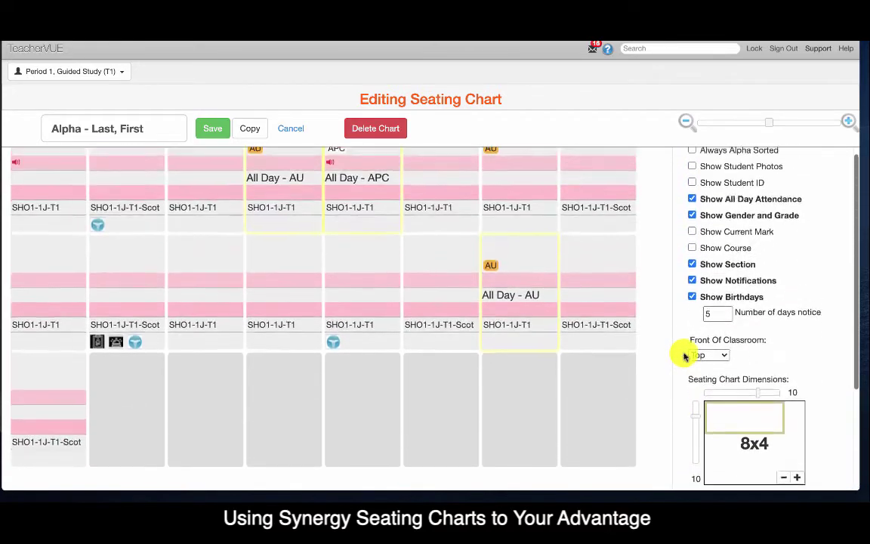
scroll(683, 354, up, 5)
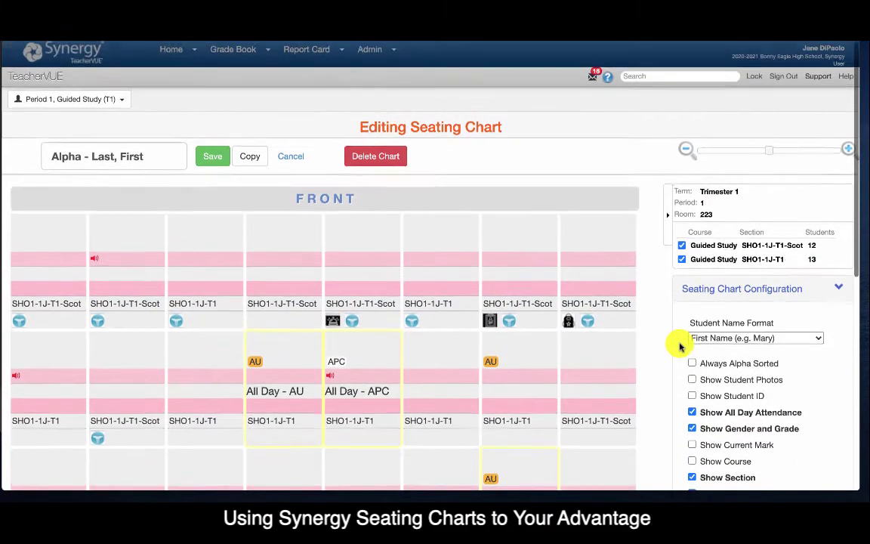
scroll(679, 346, down, 2)
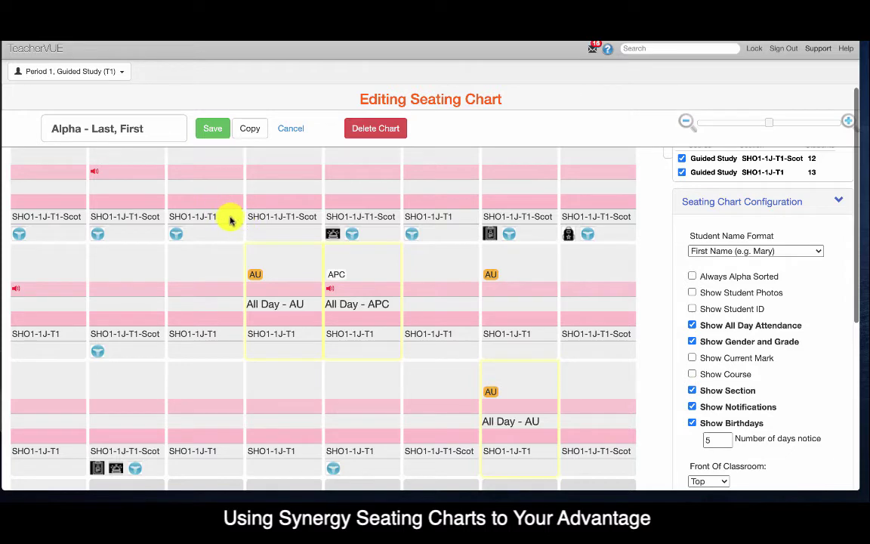
scroll(231, 220, down, 3)
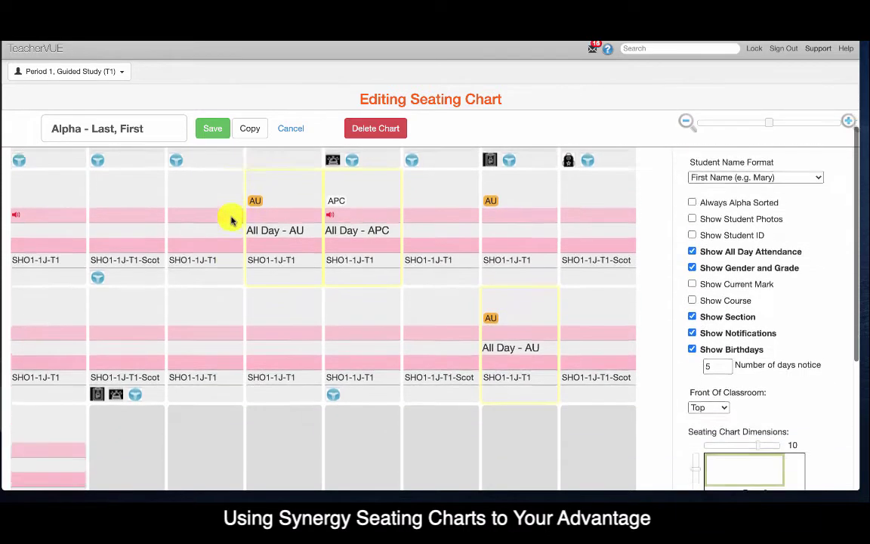
Shift the back-left student along the back row and drag four Scot students down into it
drag(50, 350, 514, 364)
drag(431, 237, 441, 364)
drag(142, 234, 356, 343)
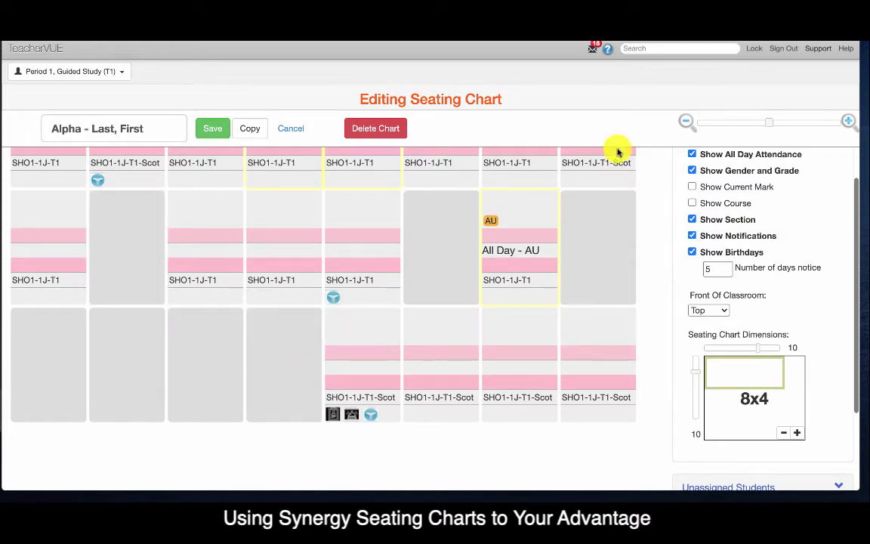
drag(612, 157, 302, 377)
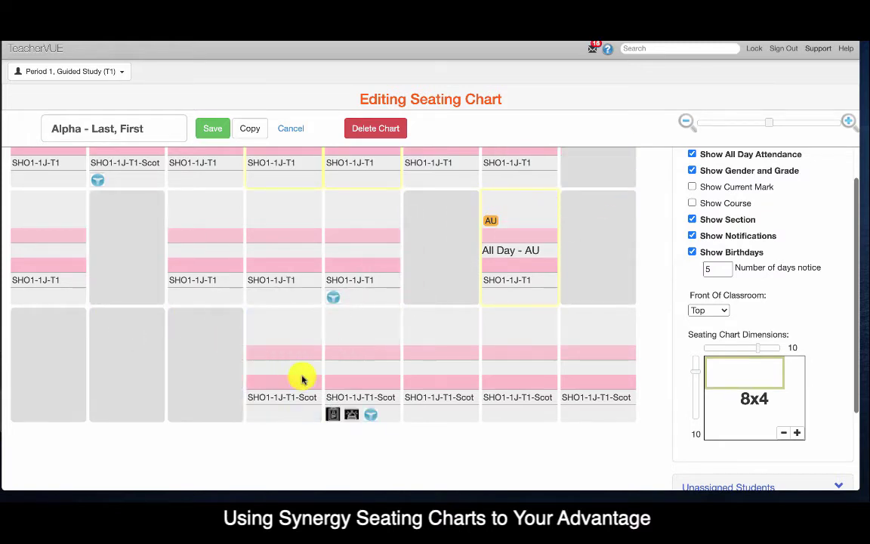
drag(121, 155, 208, 361)
scroll(208, 365, up, 1)
scroll(208, 365, up, 5)
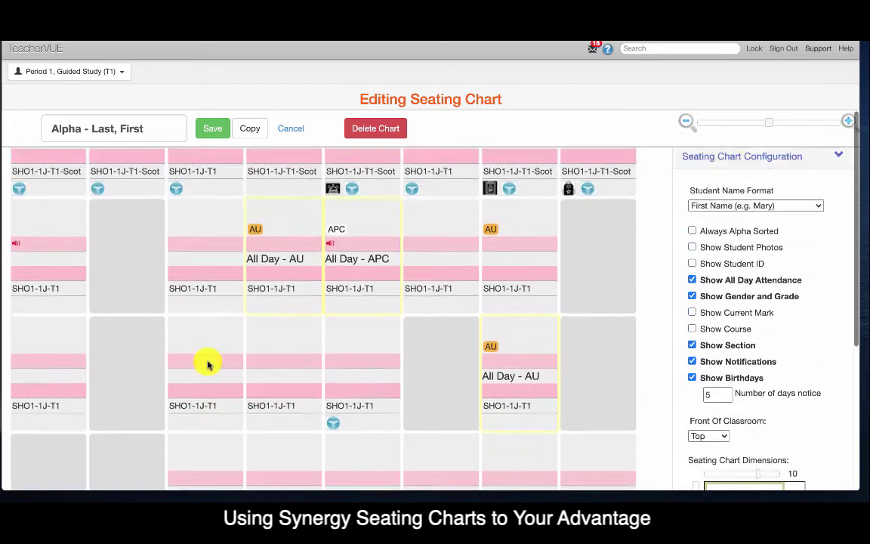
Drag the last Scot students into the remaining empty back-row seats to fill all eight
drag(587, 199, 128, 325)
scroll(268, 383, down, 6)
scroll(128, 325, up, 6)
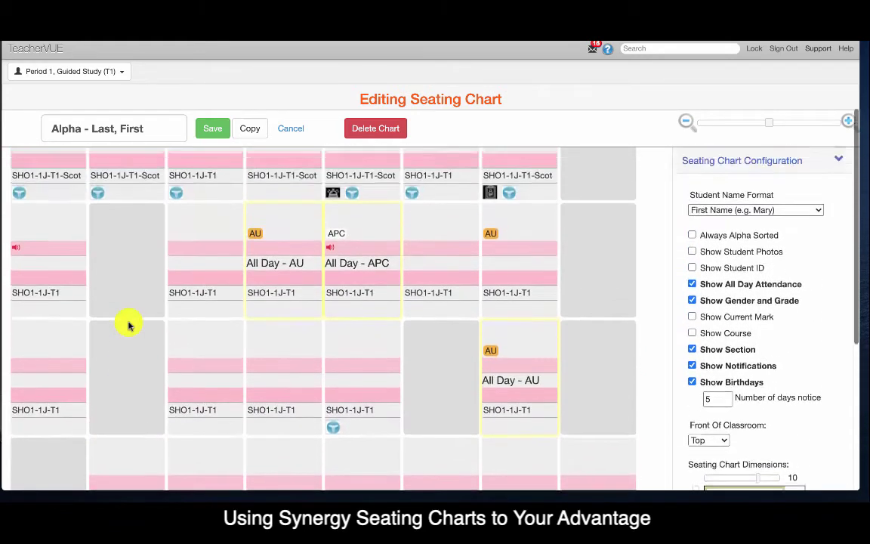
drag(458, 193, 140, 272)
scroll(321, 319, down, 7)
scroll(177, 265, up, 6)
scroll(267, 382, down, 5)
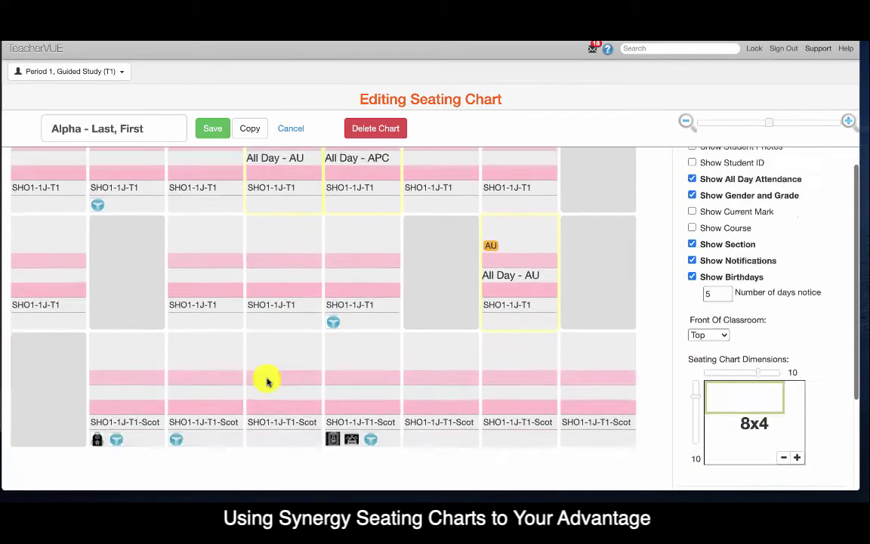
scroll(266, 381, up, 5)
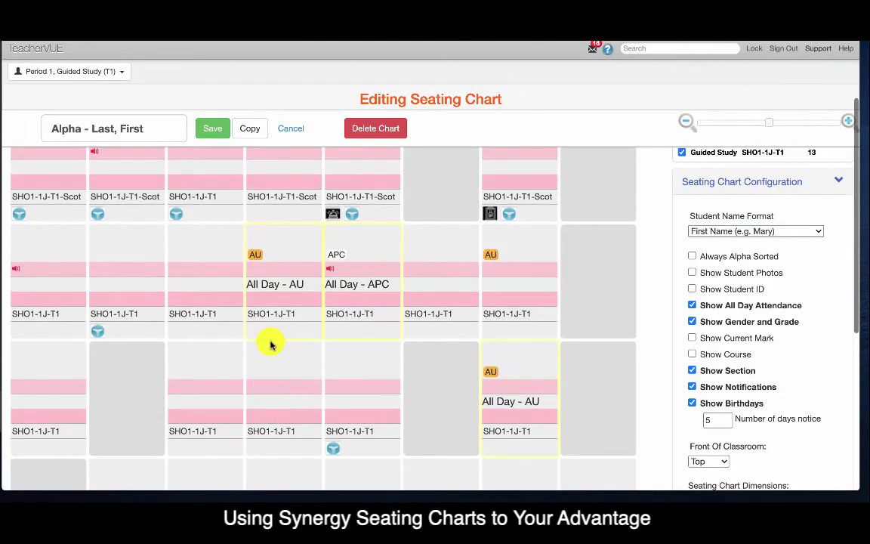
scroll(273, 337, up, 2)
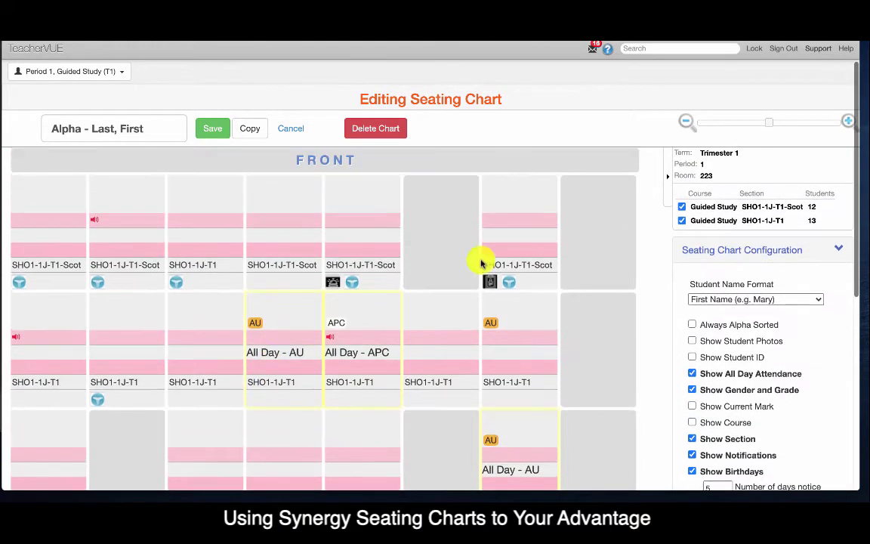
drag(502, 246, 43, 286)
scroll(285, 359, down, 8)
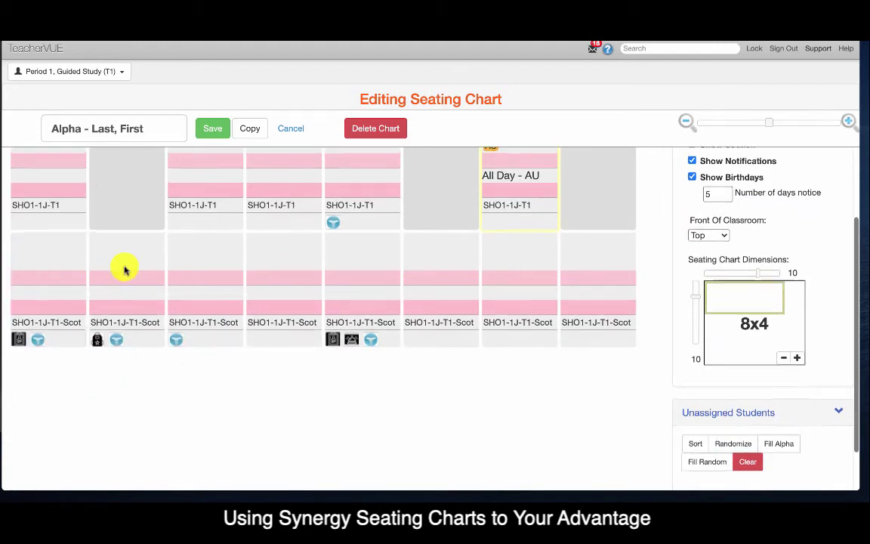
scroll(125, 270, up, 7)
Move front-row Scot students to the back and seat SHO1-1J-T1 students in front seats two, four to seven
drag(350, 190, 577, 409)
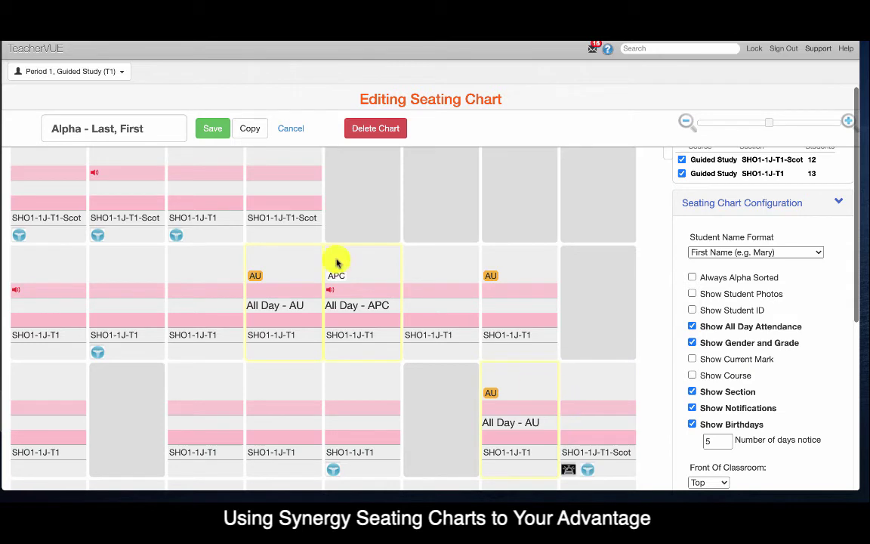
drag(303, 222, 448, 412)
drag(511, 409, 288, 216)
drag(138, 193, 516, 425)
drag(364, 413, 136, 189)
drag(280, 381, 363, 195)
drag(204, 421, 444, 185)
drag(42, 401, 515, 188)
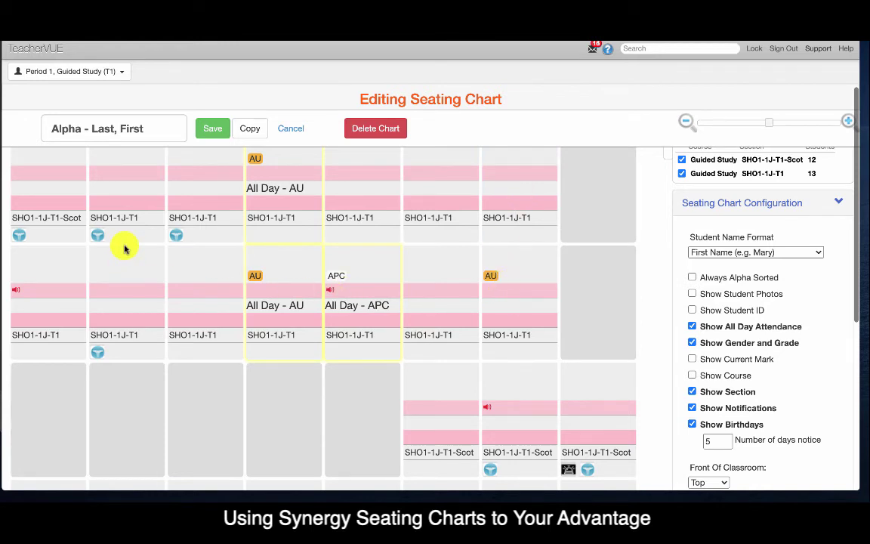
Fill the front-left and front-right seats, then slide the second-row students one seat left
drag(52, 177, 380, 406)
drag(50, 269, 69, 179)
drag(536, 293, 598, 189)
drag(138, 305, 64, 292)
drag(213, 300, 130, 296)
drag(297, 305, 195, 286)
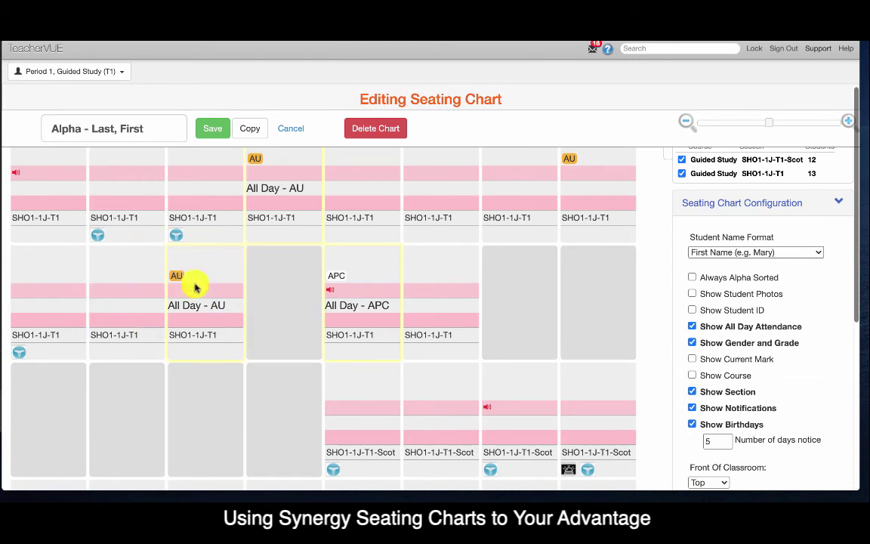
drag(377, 300, 298, 303)
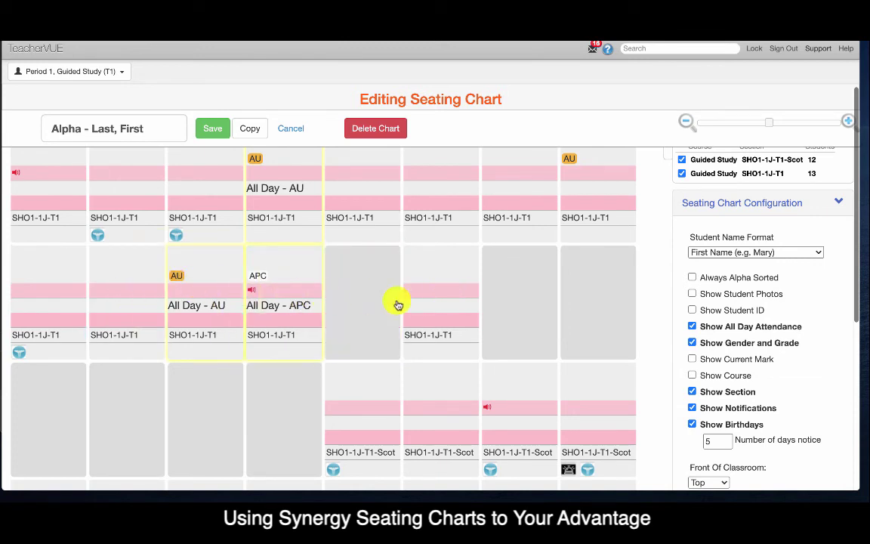
drag(443, 297, 363, 302)
scroll(511, 308, up, 3)
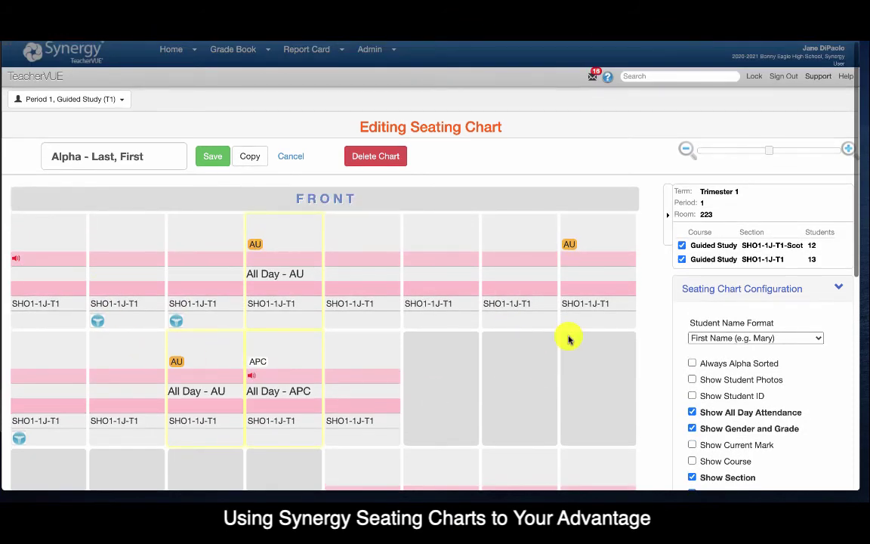
scroll(569, 339, down, 5)
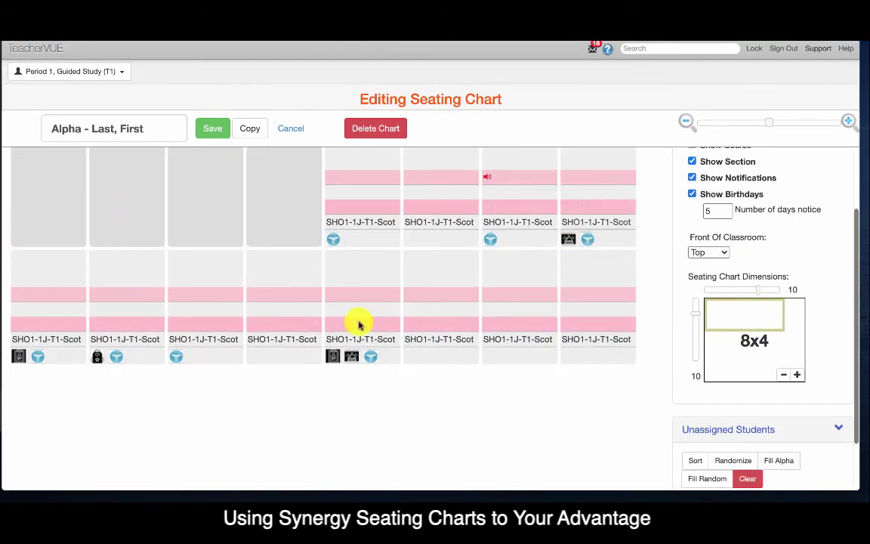
scroll(579, 330, up, 5)
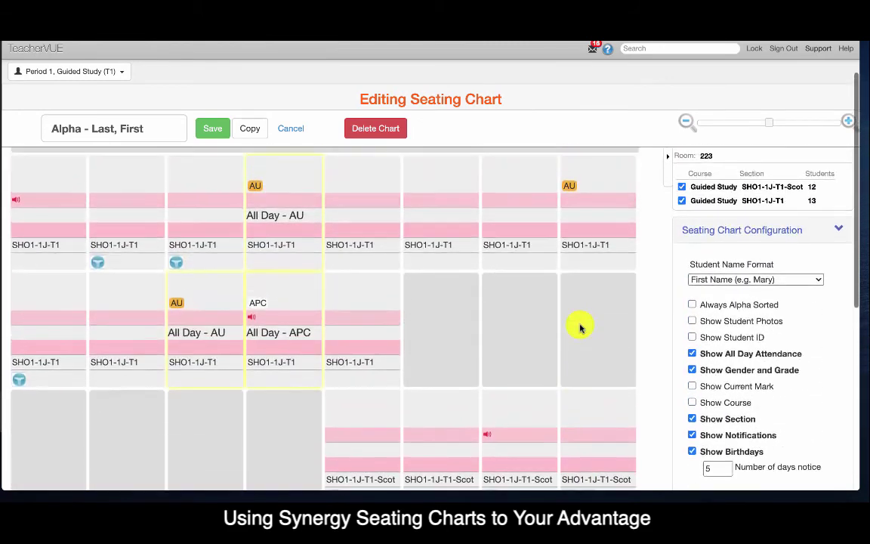
scroll(579, 326, down, 1)
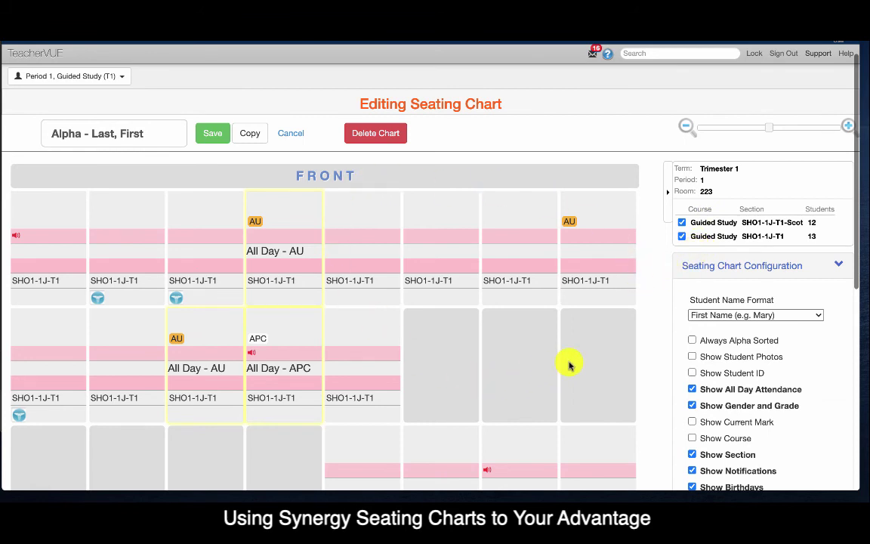
scroll(569, 364, up, 2)
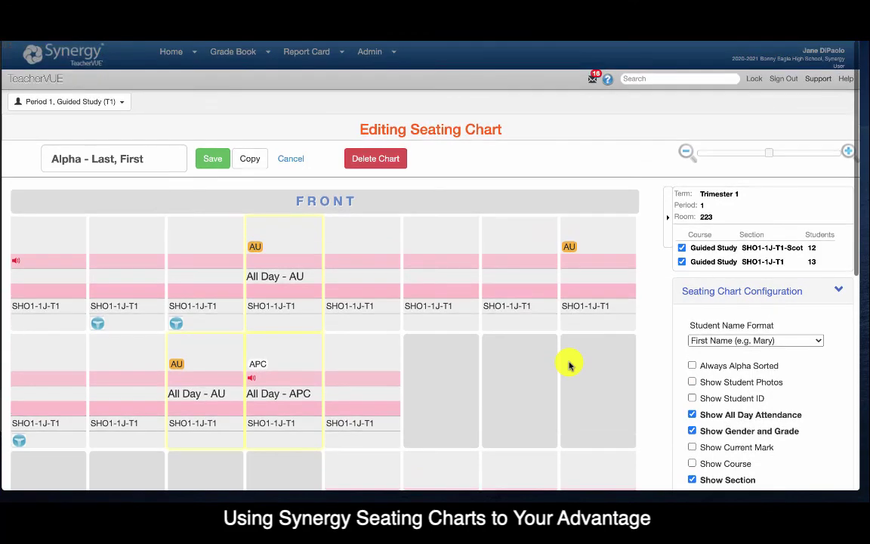
scroll(569, 365, down, 3)
scroll(568, 365, down, 1)
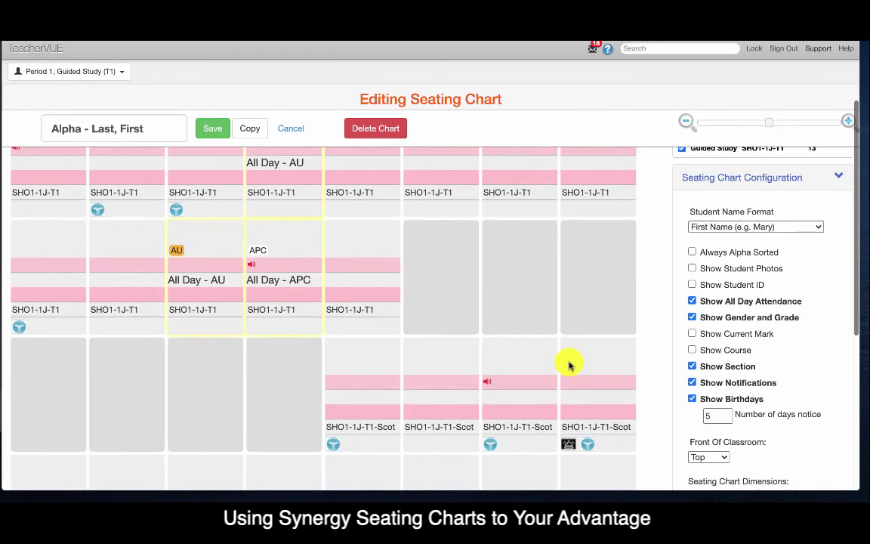
scroll(568, 364, down, 3)
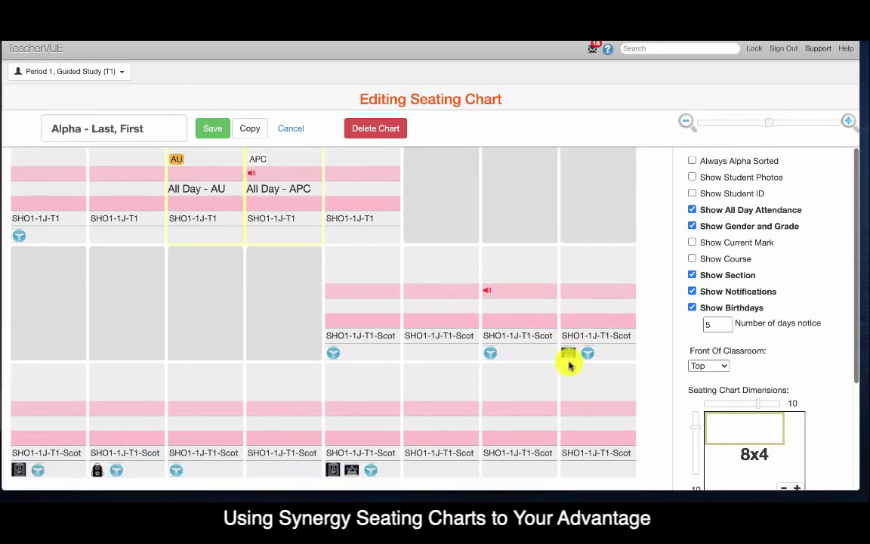
scroll(568, 365, up, 4)
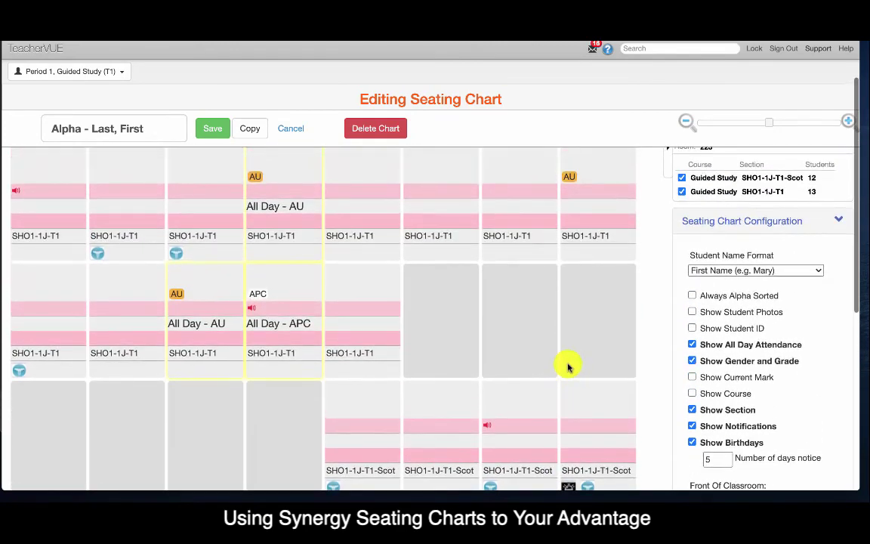